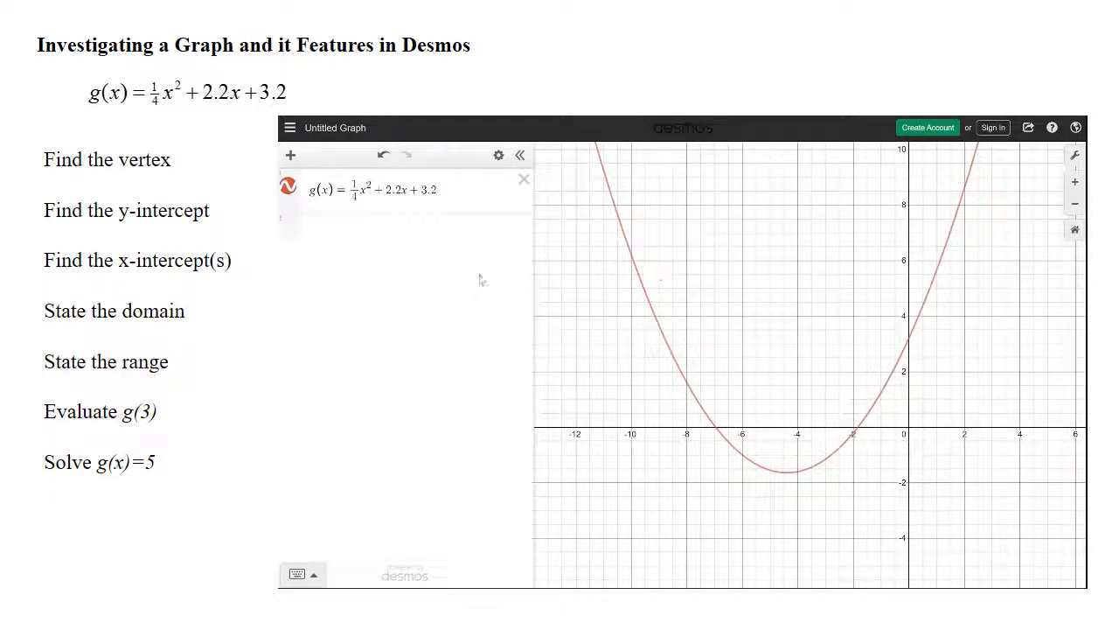
Show the coordinates of the vertex, the y-intercept and both x-intercepts on the graph of g(x).
click(635, 263)
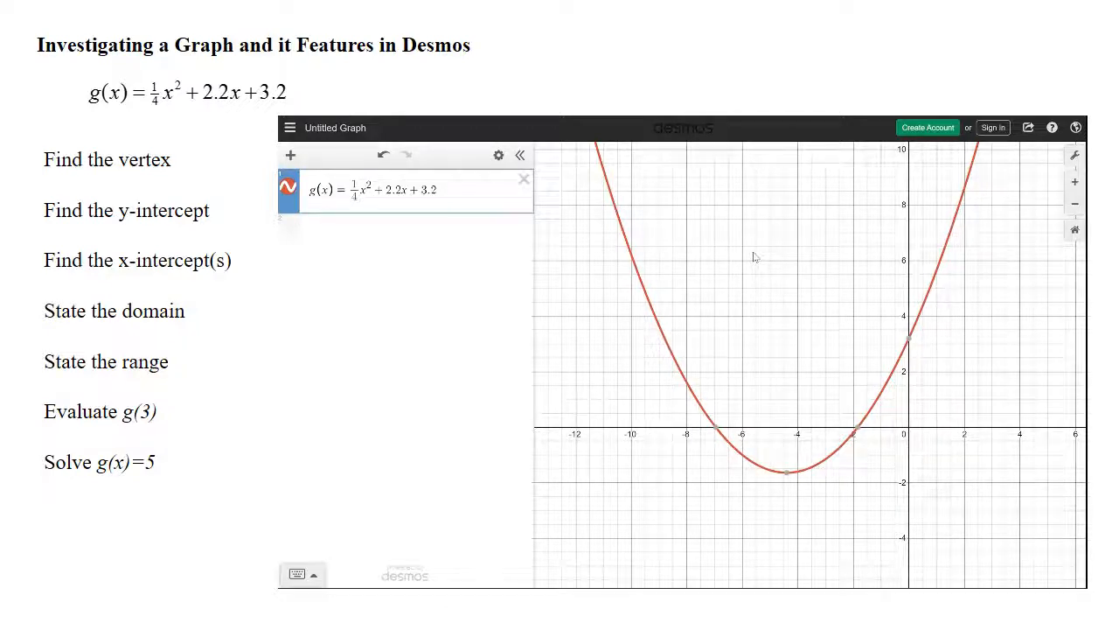
click(787, 473)
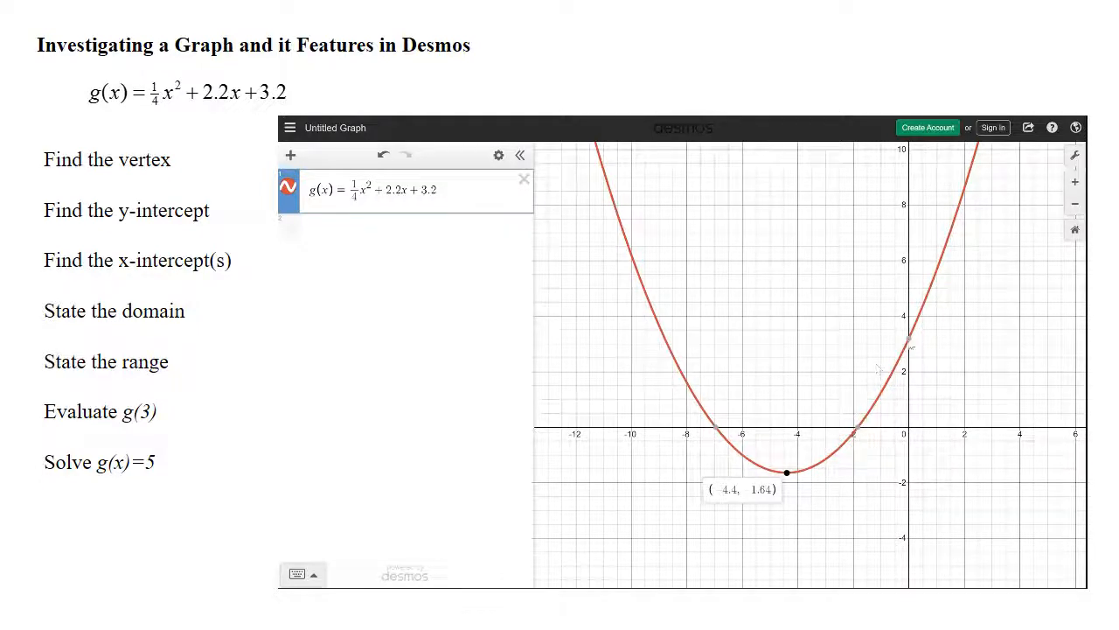
click(909, 342)
click(857, 435)
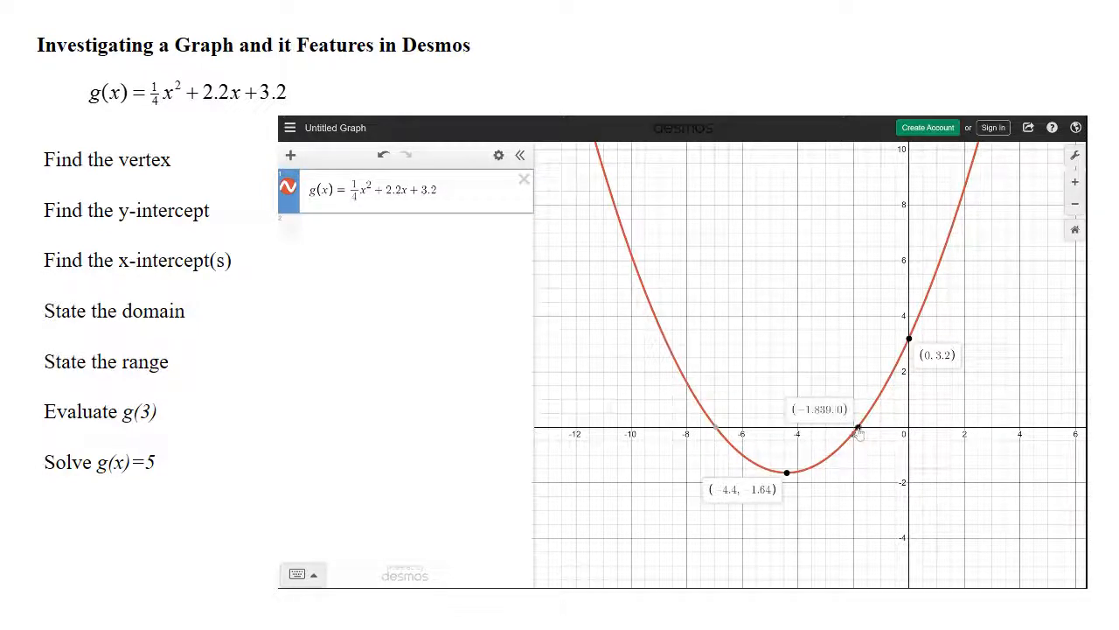
click(716, 431)
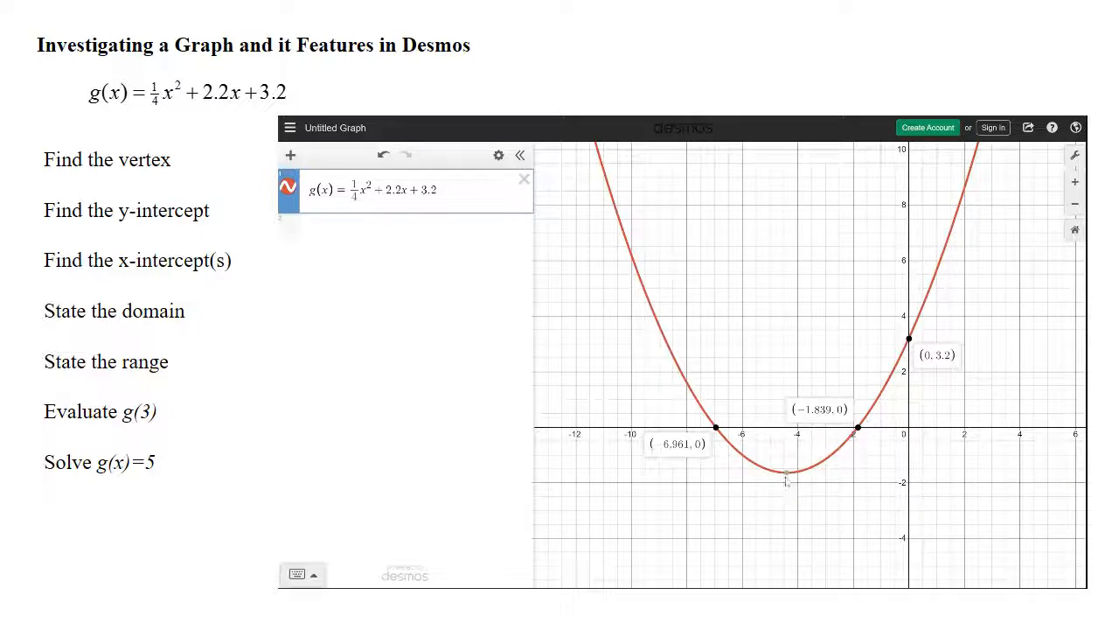
click(789, 473)
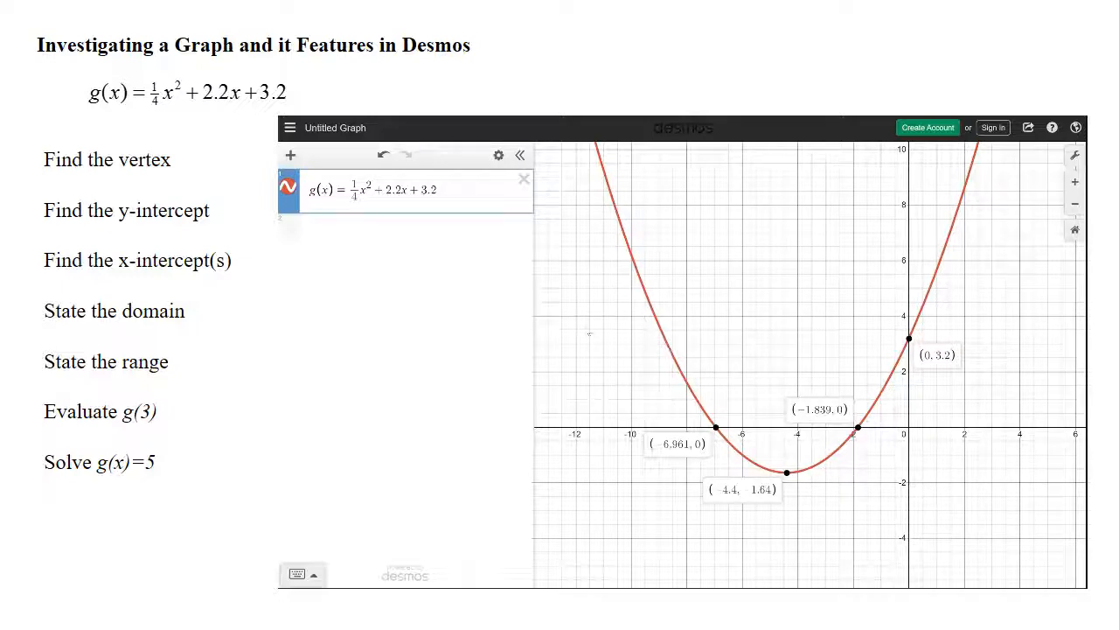
Evaluate g(3) in a new expression line below the function.
click(451, 236)
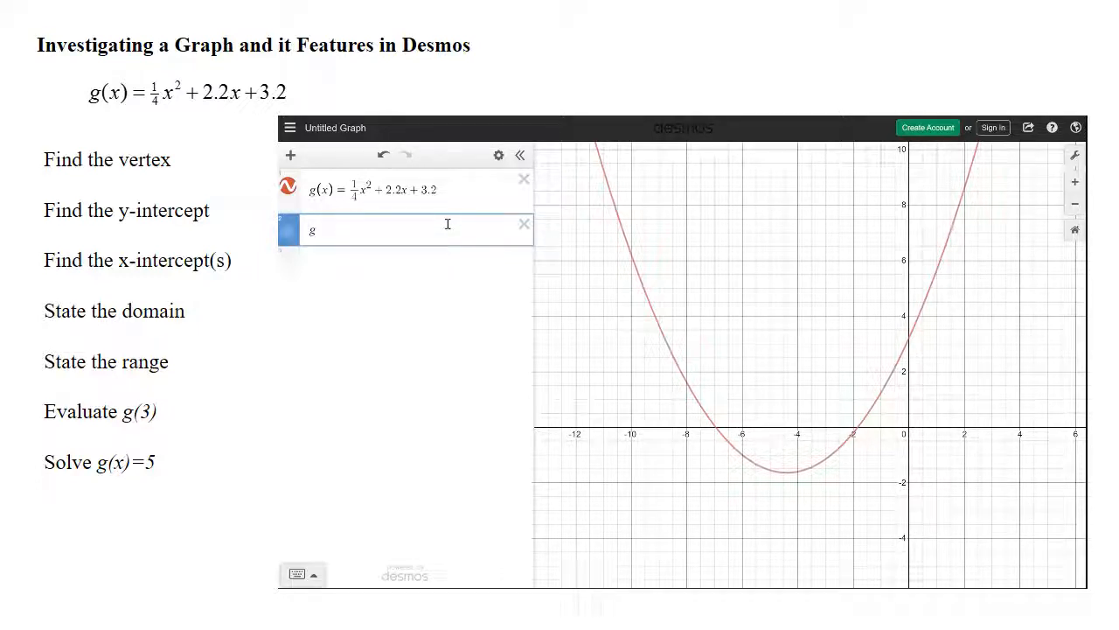
text((3))
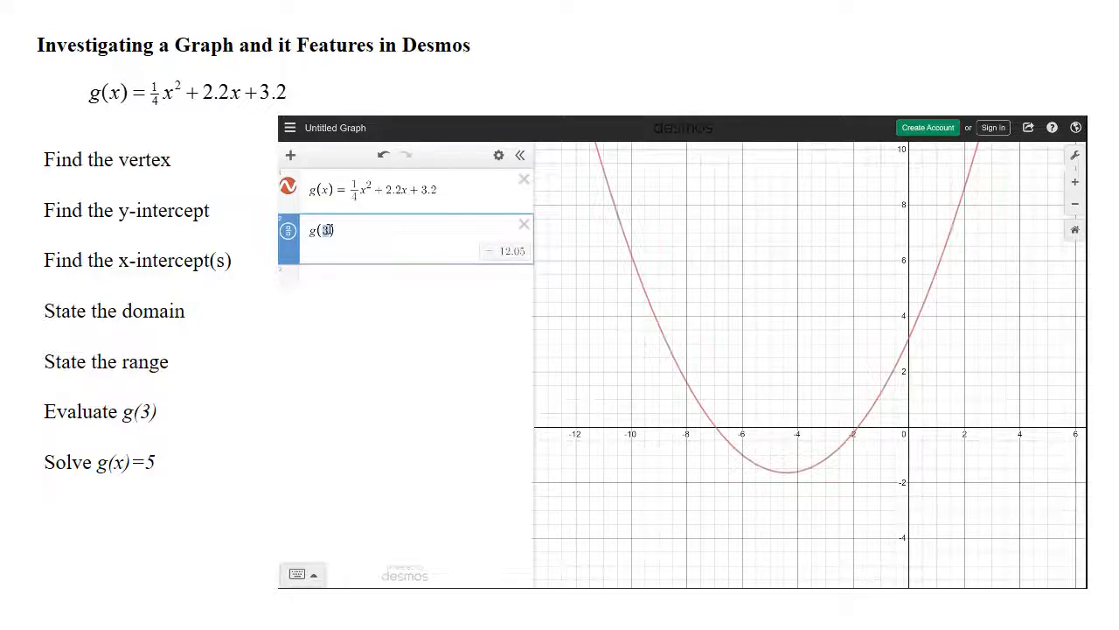
Try 5 and 123 as inputs of g in the evaluation line, and restore the input to 3.
key(BackSpace)
text(5)
key(BackSpace)
text(123)
double_click(339, 231)
text(3)
Graph the line y = 5 and show the coordinates of both its intersections with g(x).
click(367, 282)
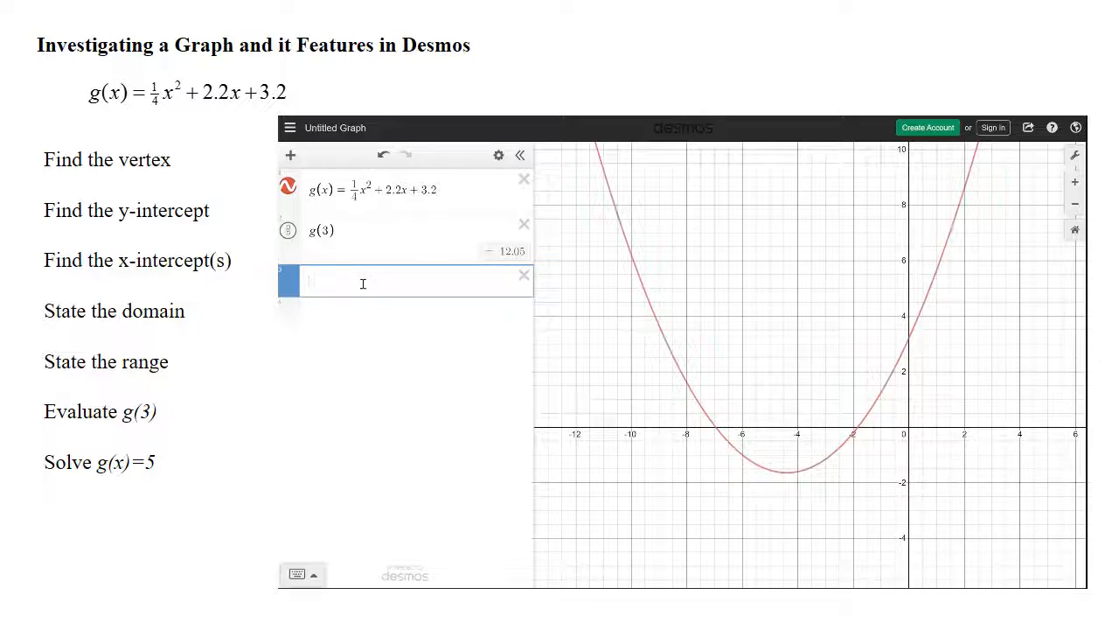
text(y = 5)
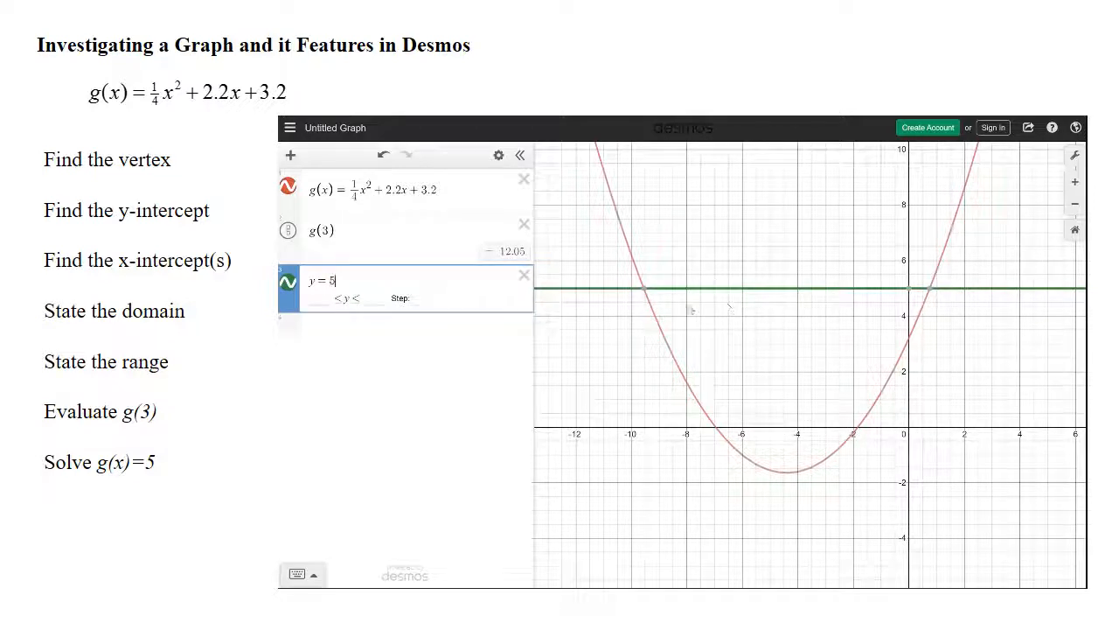
click(645, 292)
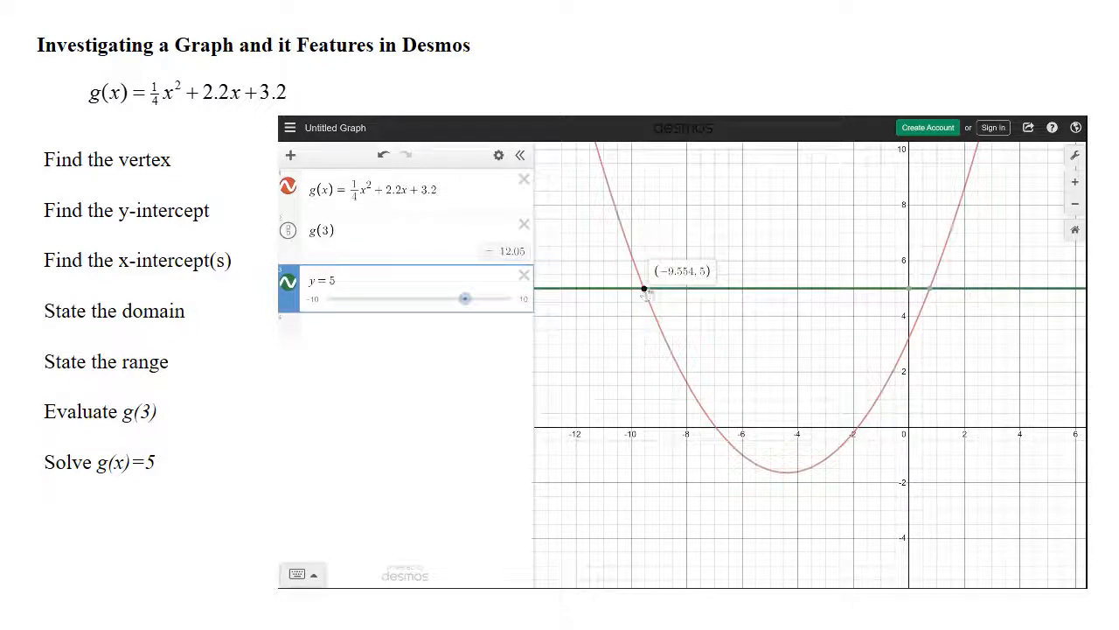
click(930, 289)
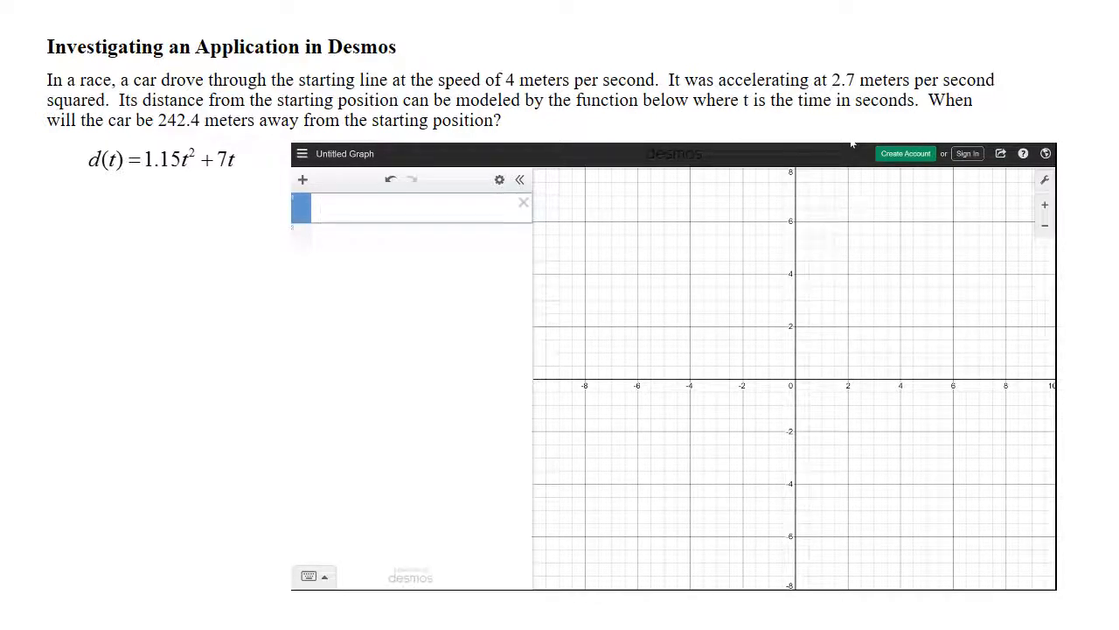
Enter the distance function d(t) = 1.15t^2 + 7t in the first expression line.
text(d()
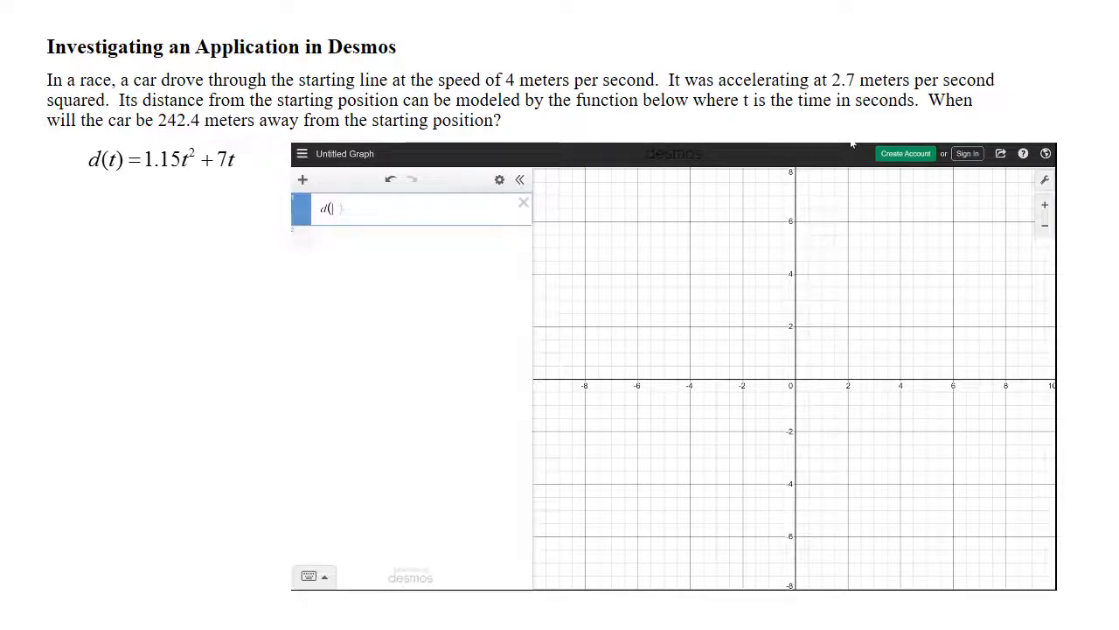
text(t) )
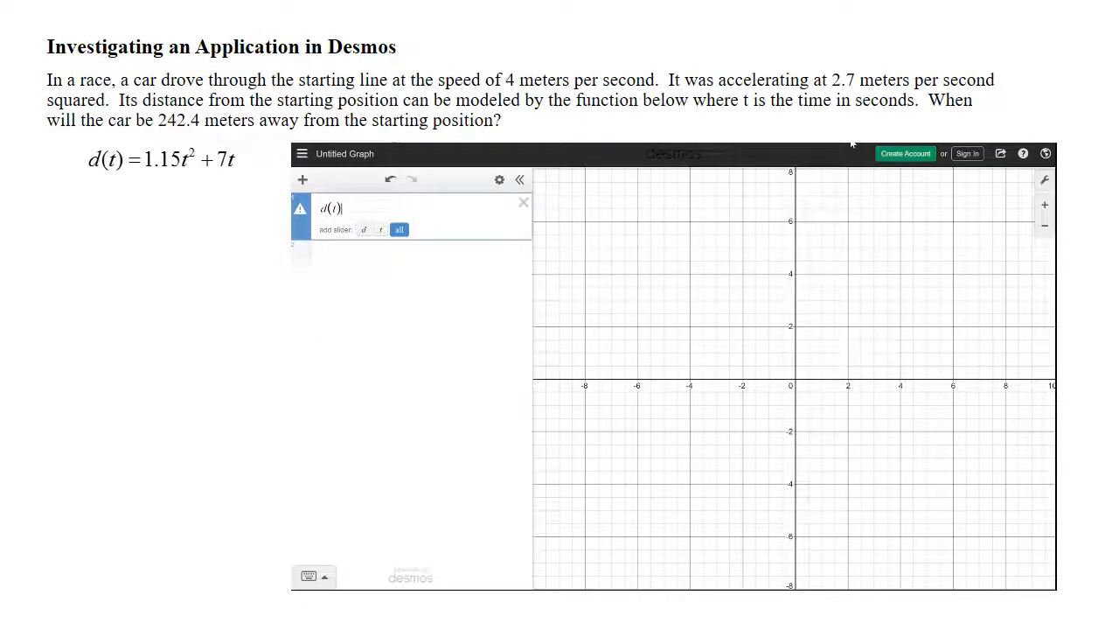
text(= )
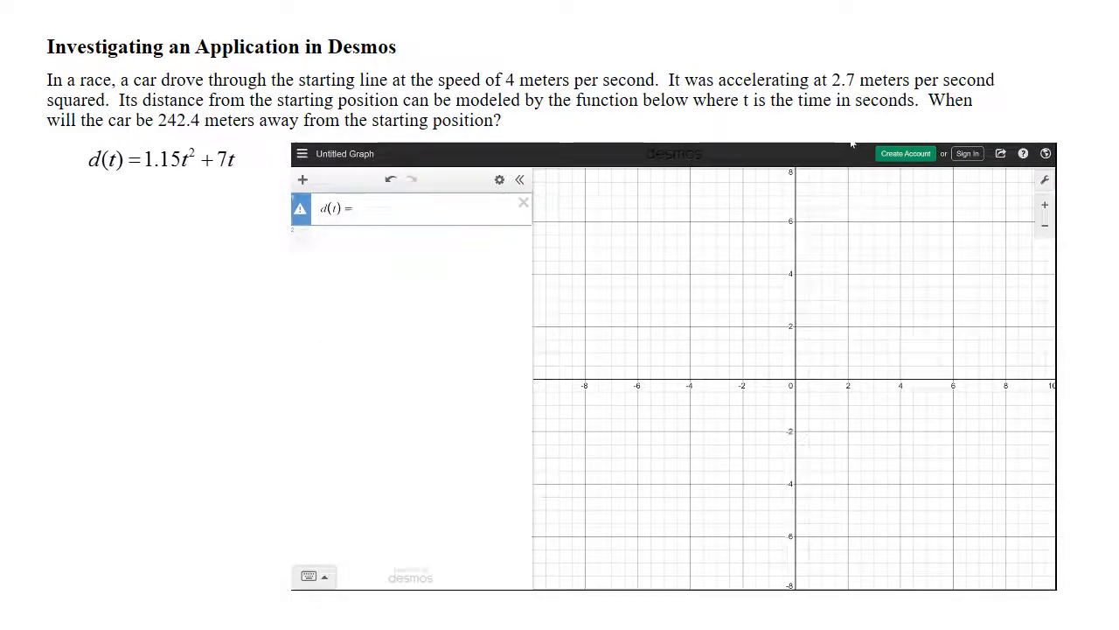
text(1)
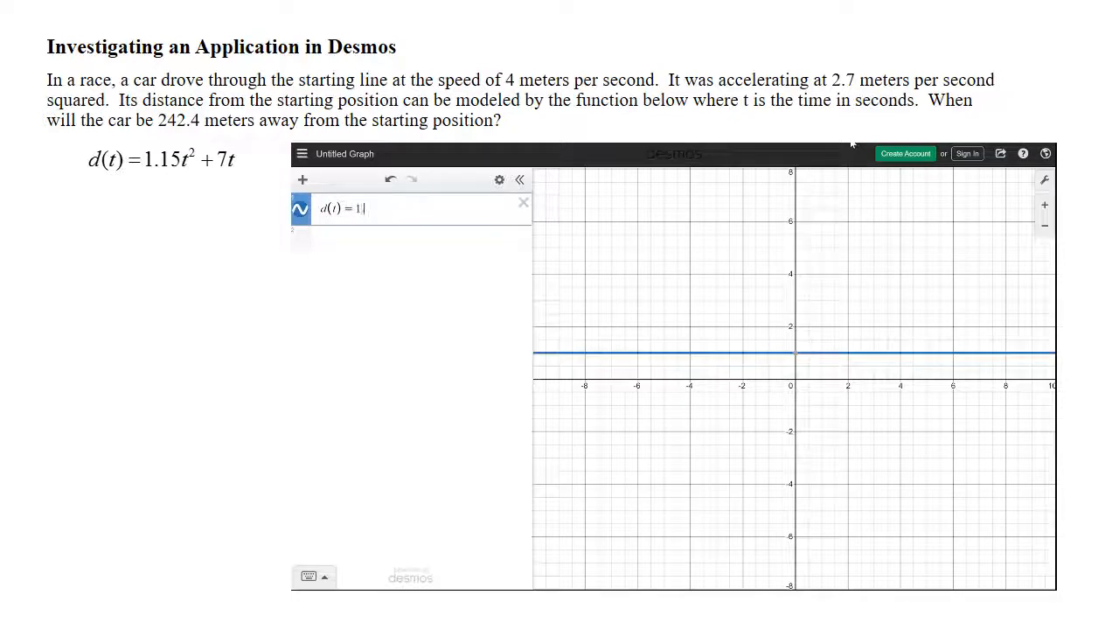
text(.15)
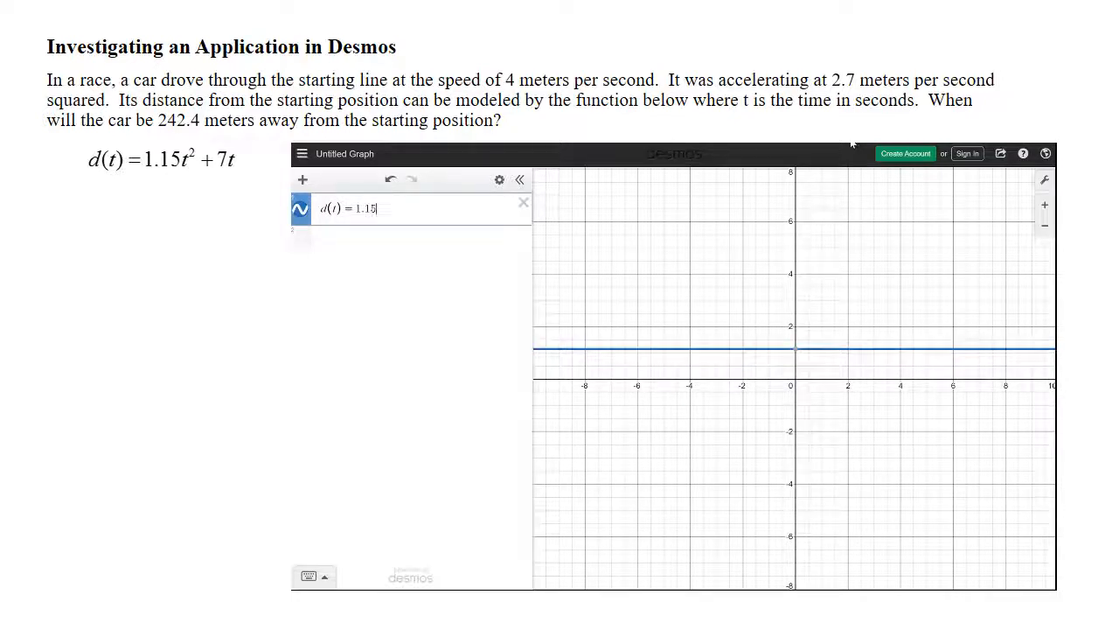
text(t^2)
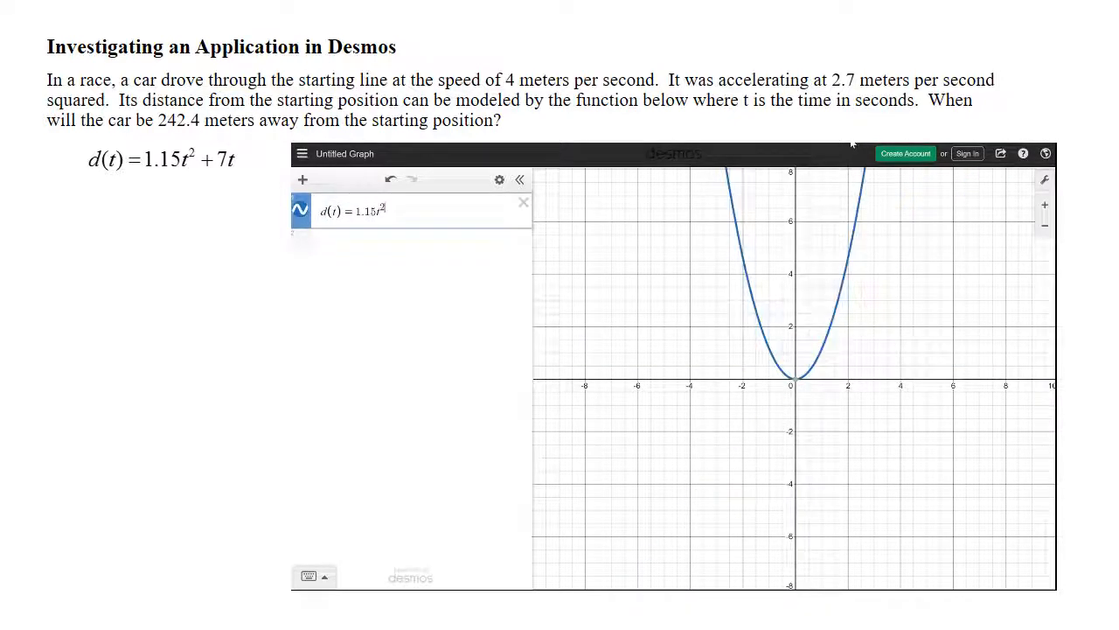
key(Right)
text(+7t)
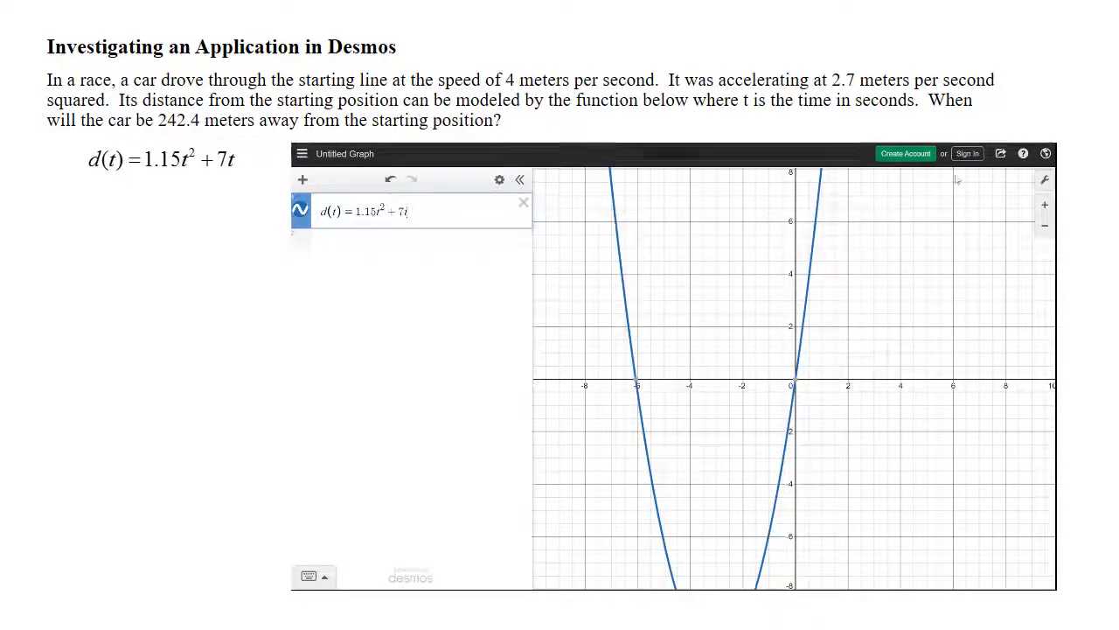
Set the graph window's y-axis range from -20 to 300 and the x-axis maximum to 20.
click(1044, 181)
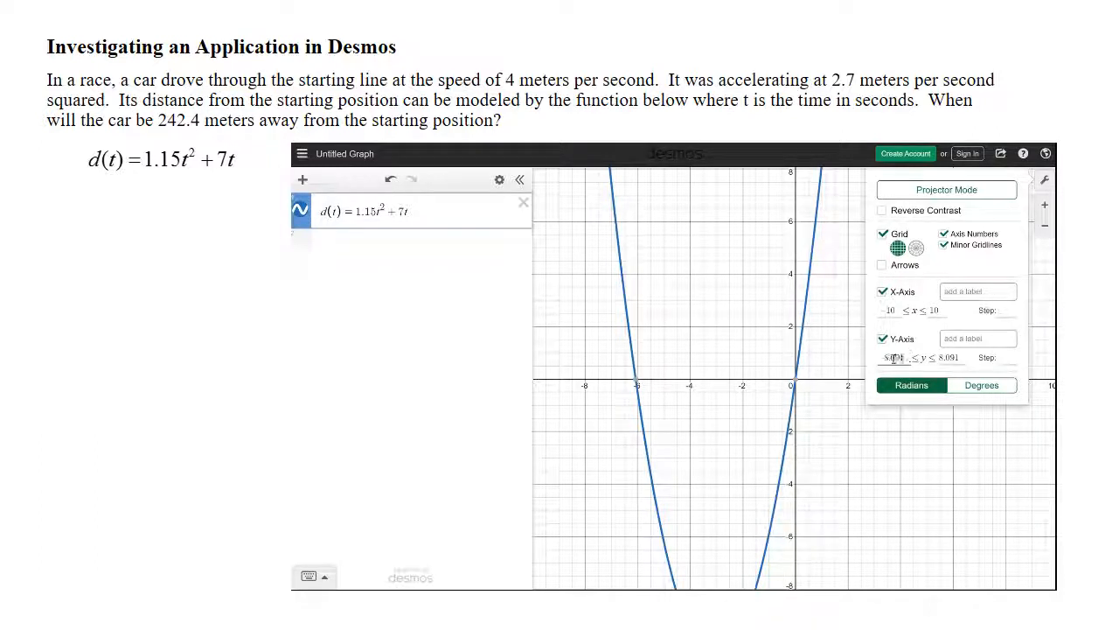
double_click(896, 356)
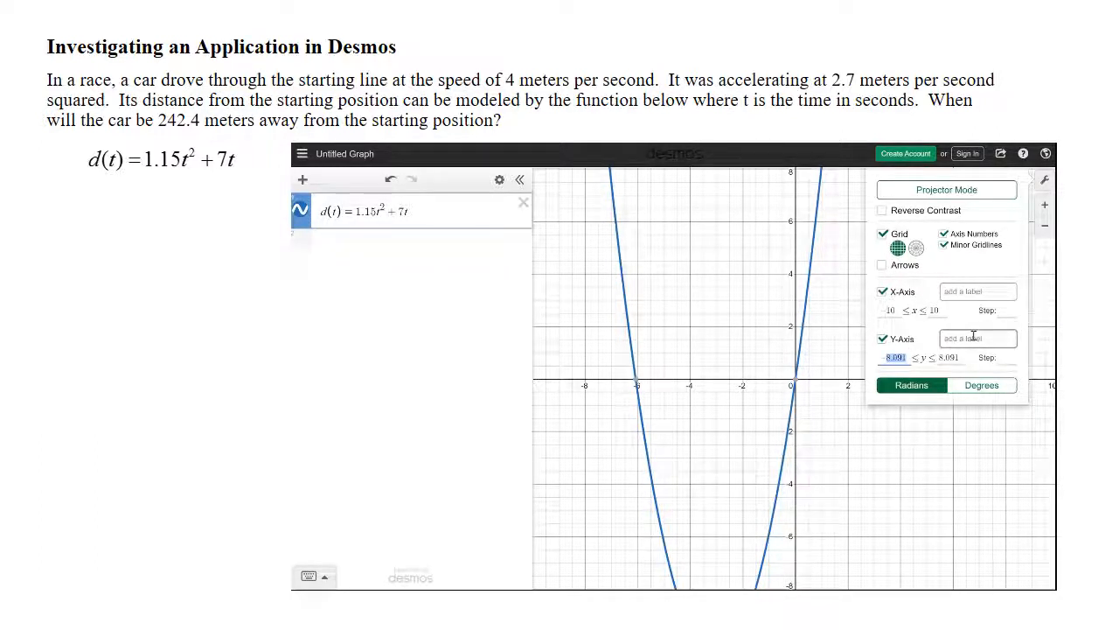
text(-20)
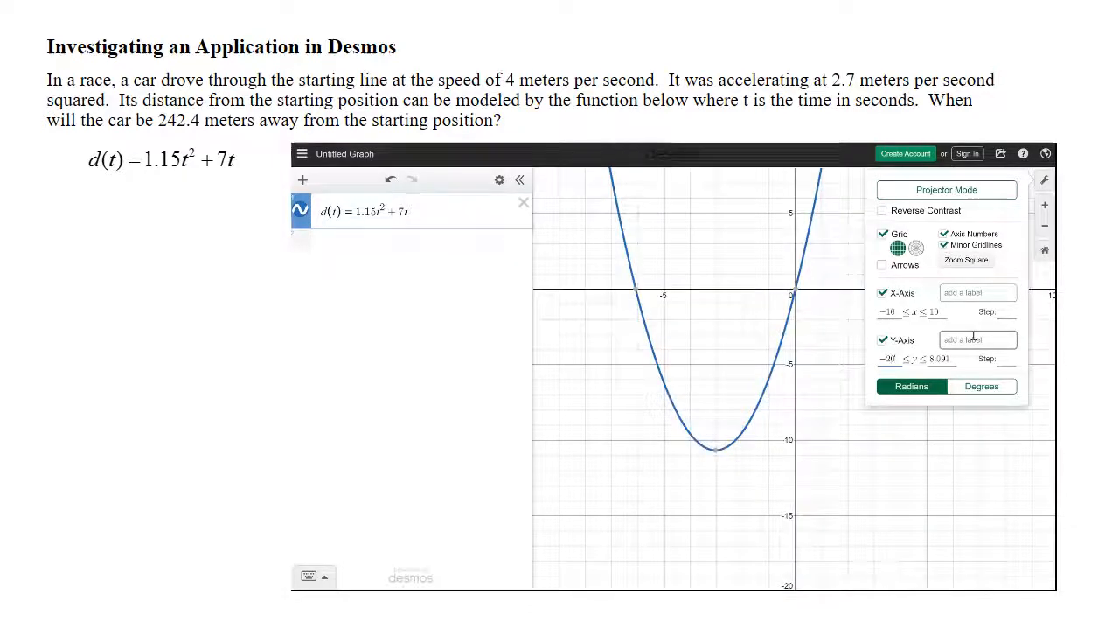
double_click(934, 359)
text(300)
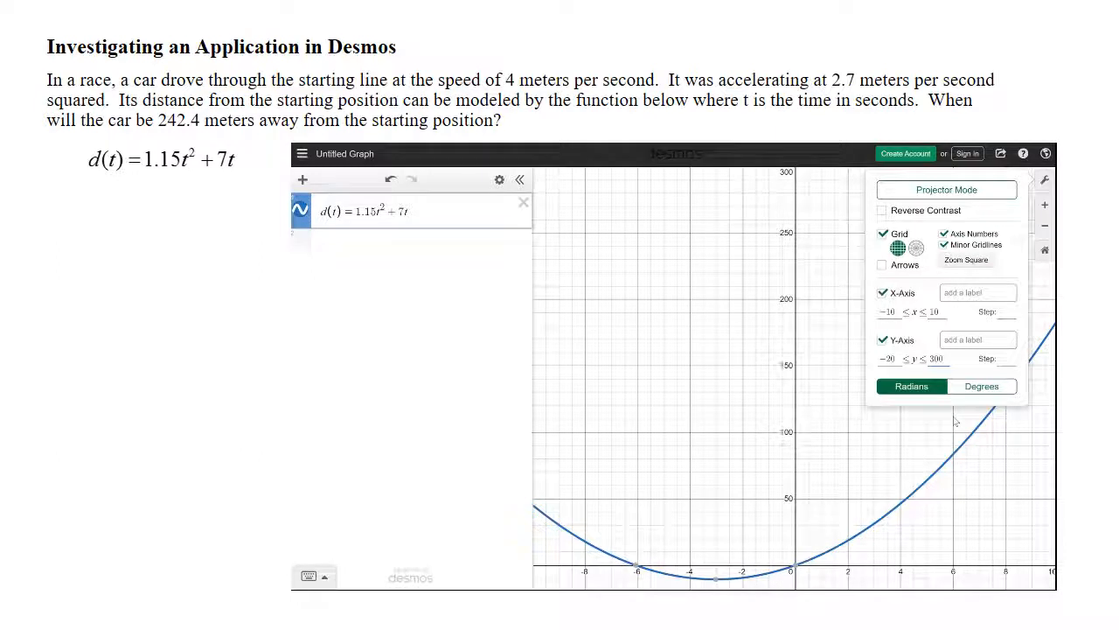
double_click(935, 312)
text(20)
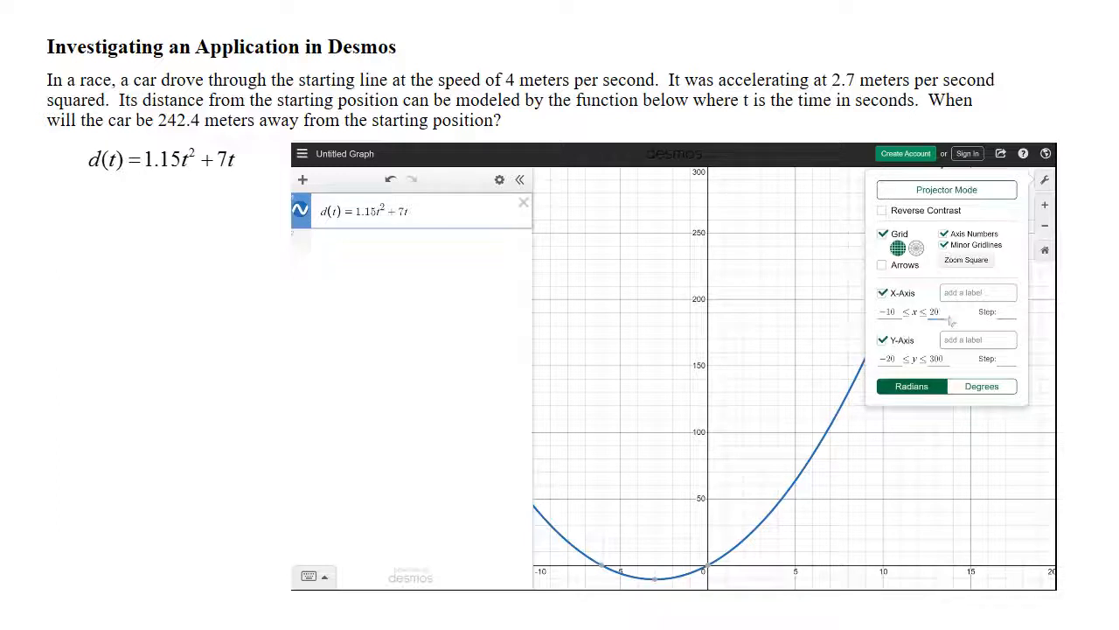
click(927, 481)
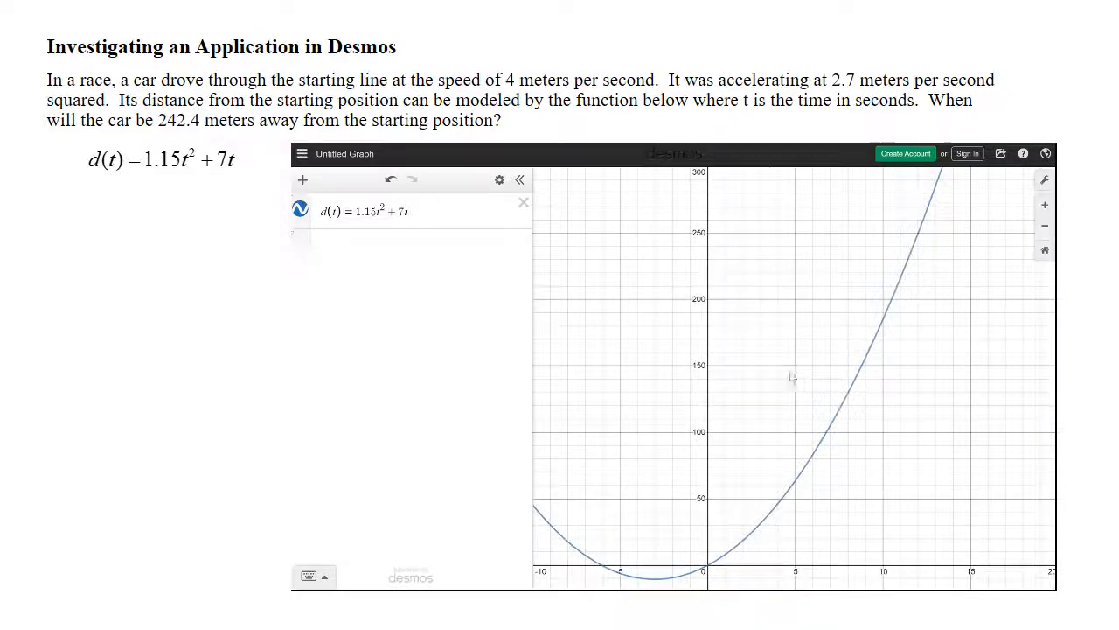
Bring the first quadrant into focus and show the coordinates where d(t) crosses the vertical axis.
drag(792, 380, 662, 376)
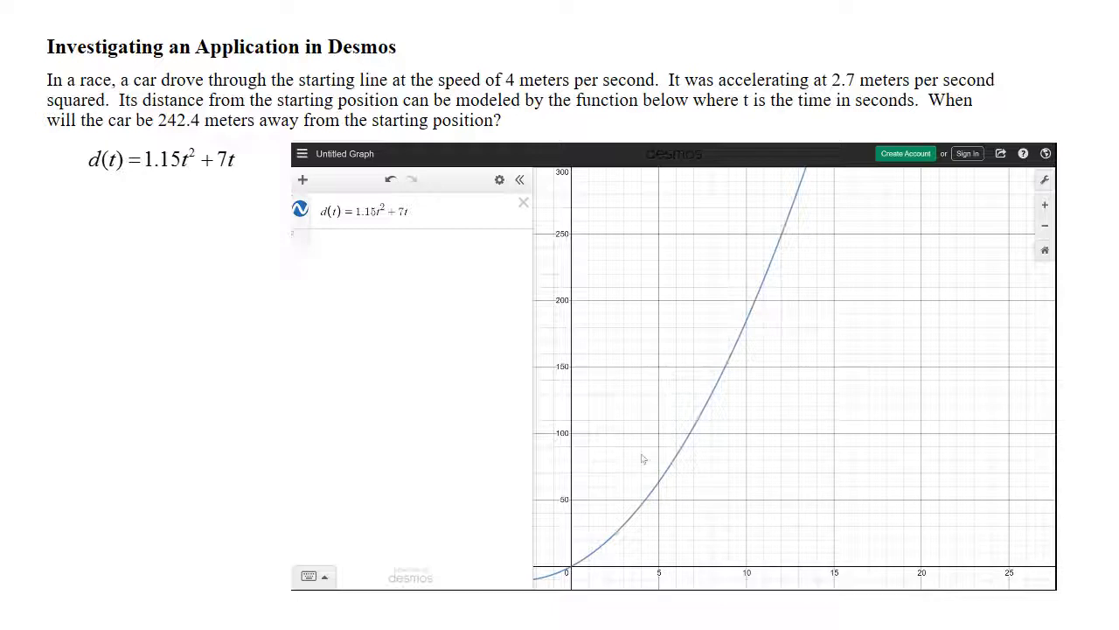
click(573, 566)
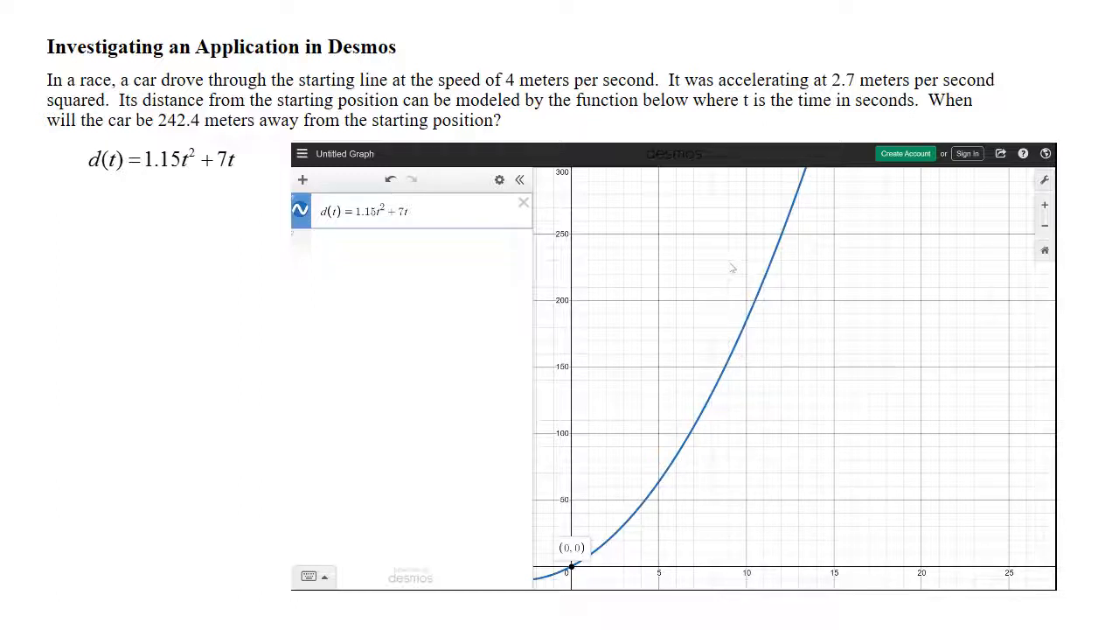
Graph the line y = 242.4 and show the coordinates of its intersection with d(t) at positive time.
click(465, 261)
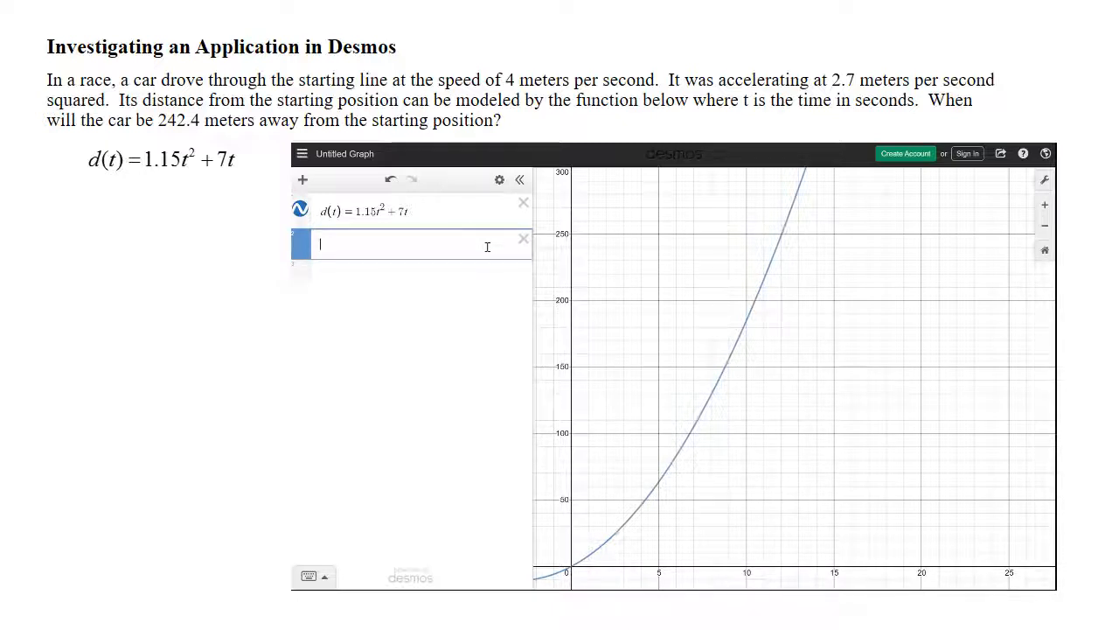
text(y = 242.4)
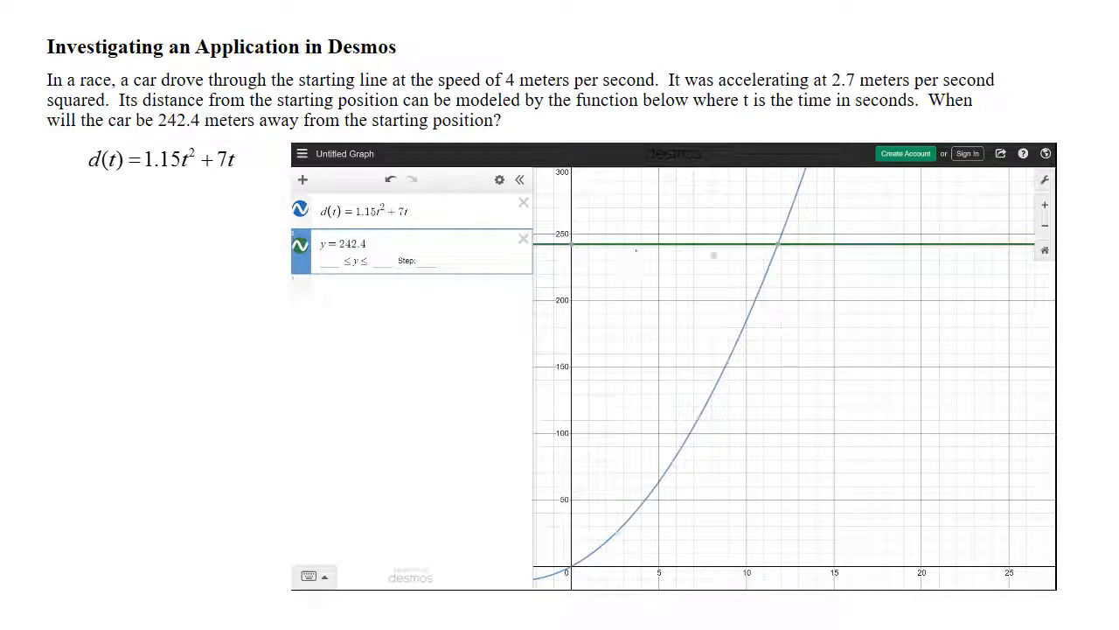
click(777, 246)
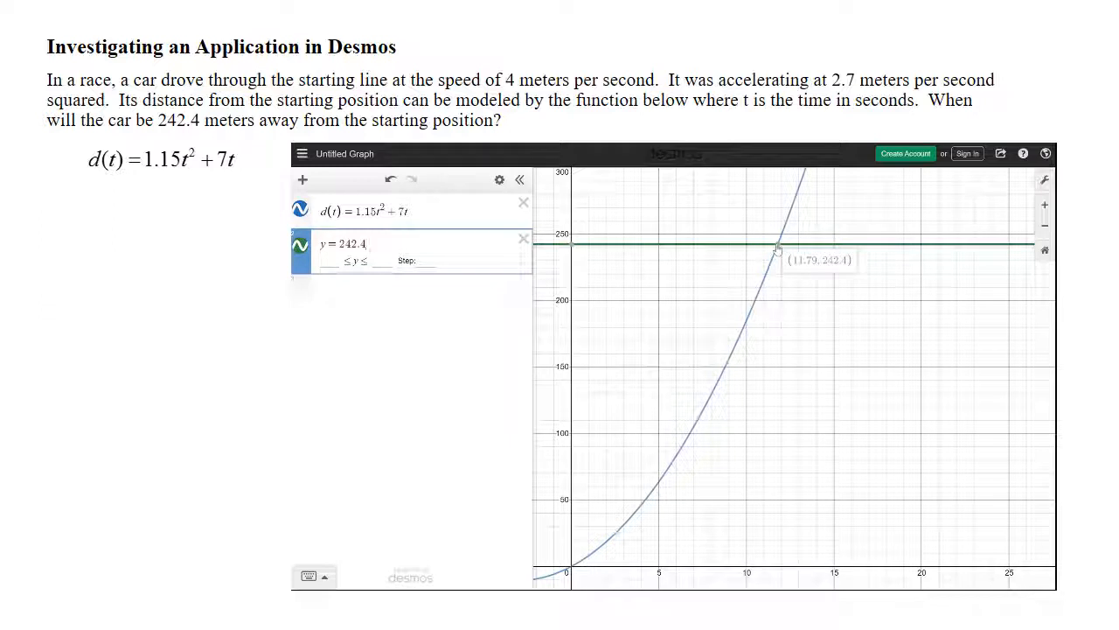
click(778, 247)
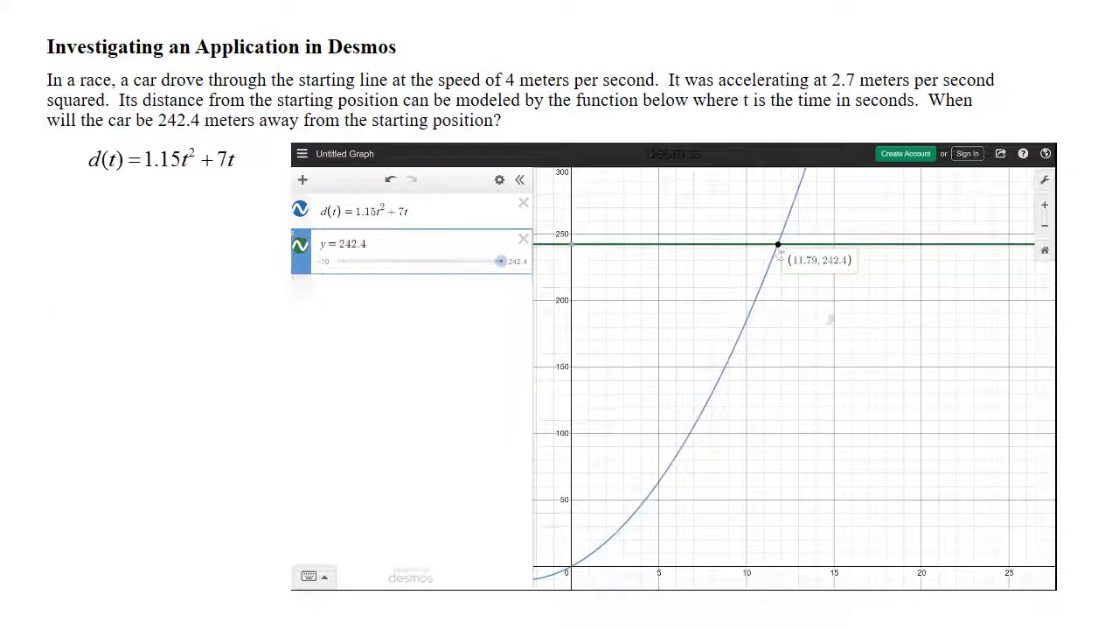